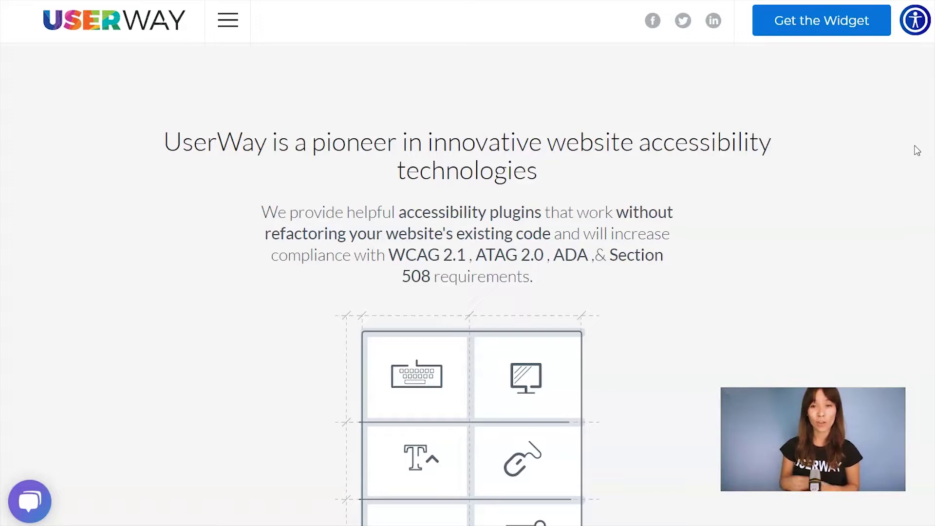
# Start the free UserWay widget setup for userwaywidget.com, agreeing to the EULA and policies.
pyautogui.click(806, 32)
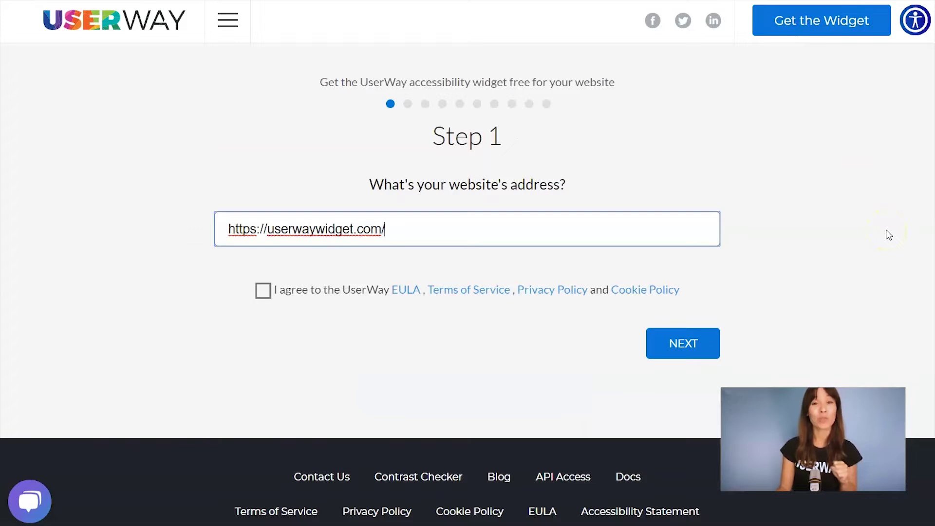
pyautogui.click(263, 291)
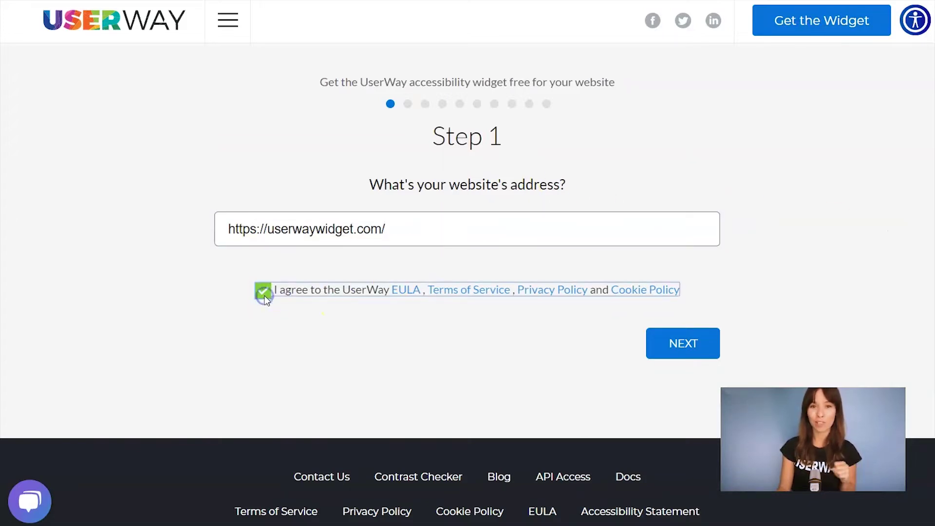
pyautogui.click(694, 335)
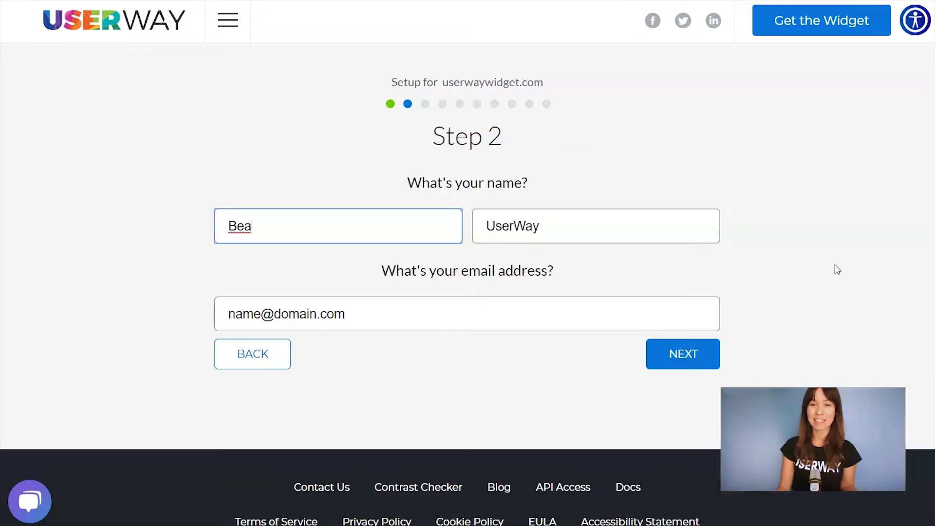
# Advance past the name and email step, keeping the standard icon type and larger button size.
pyautogui.click(657, 357)
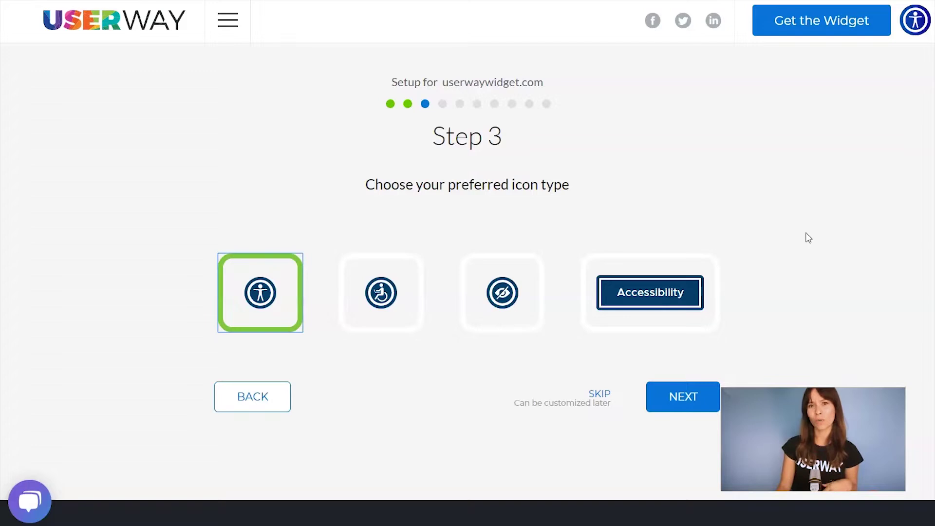
pyautogui.click(683, 396)
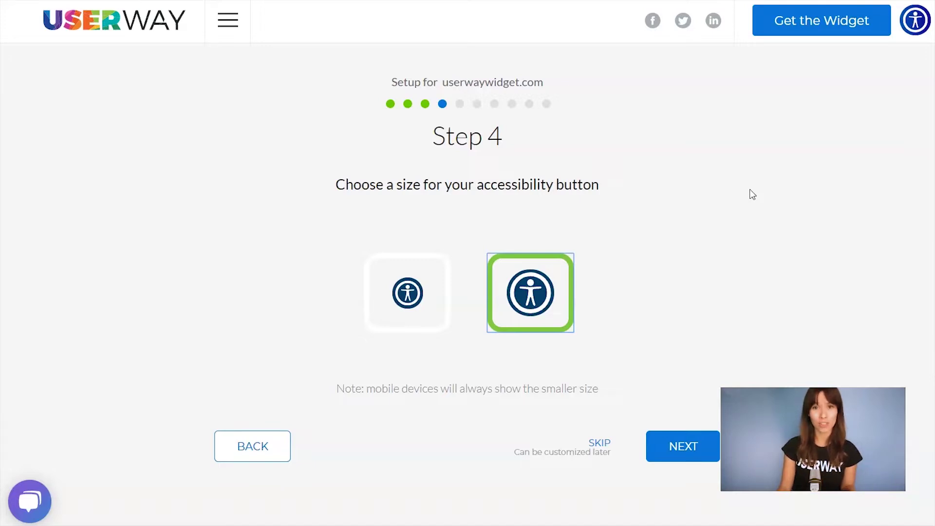
pyautogui.click(678, 449)
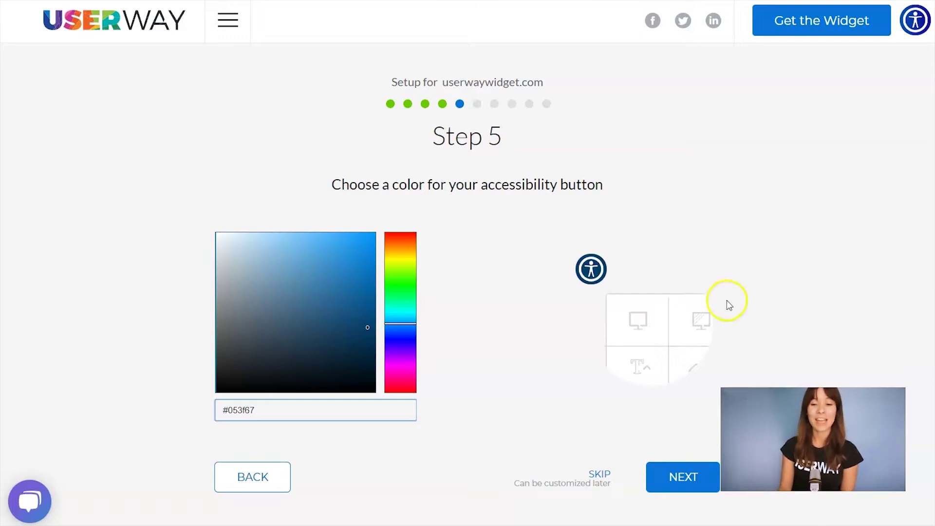
# Keep the button colour #053f67 and place the widget button at the top right.
pyautogui.click(665, 475)
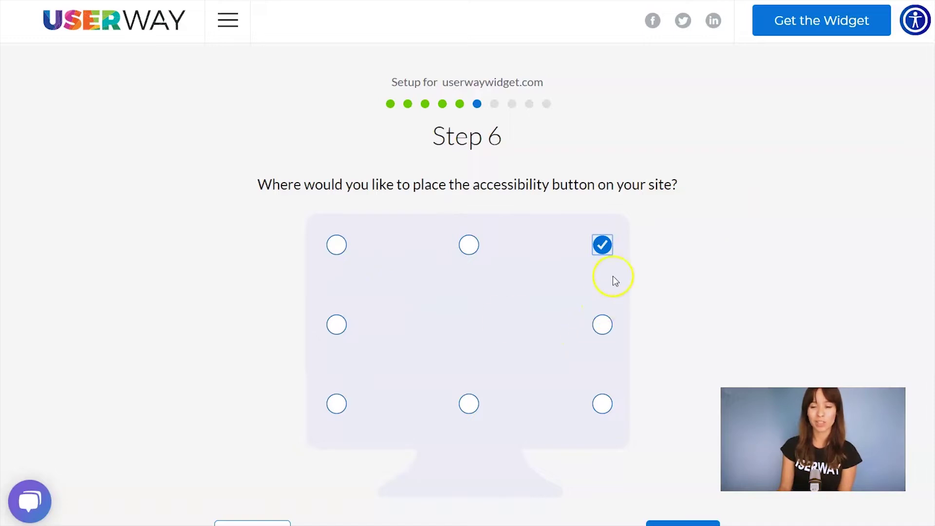
pyautogui.scroll(-2, 614, 281)
pyautogui.click(682, 463)
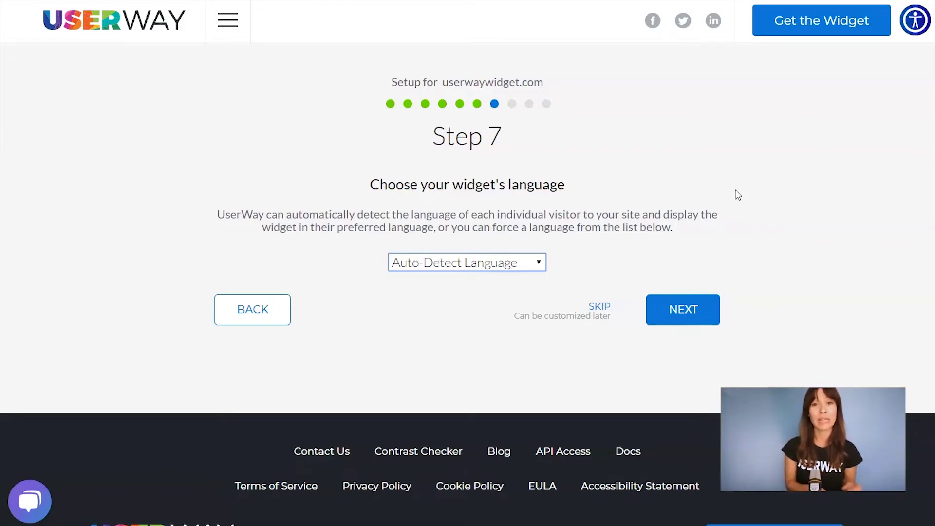
# Leave the widget language on Auto-Detect Language and advance to Step 8.
pyautogui.click(539, 264)
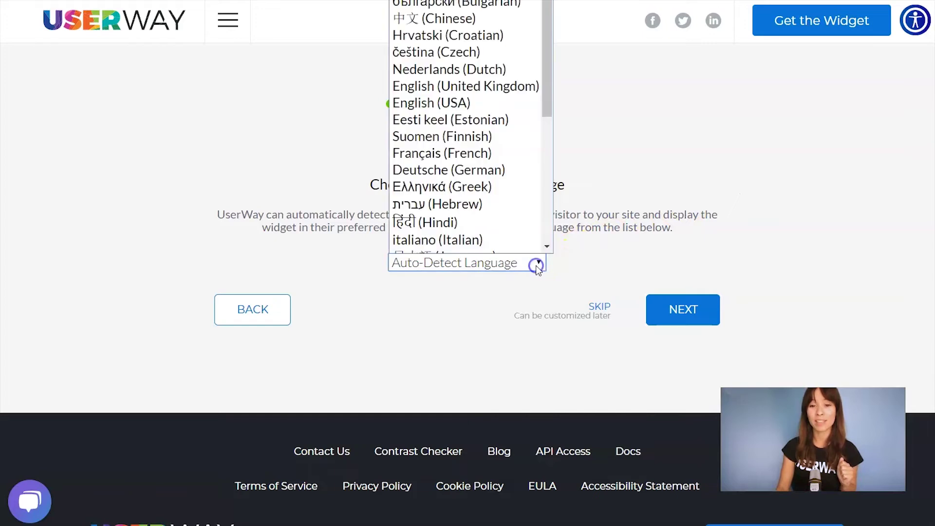
pyautogui.click(636, 257)
pyautogui.click(698, 322)
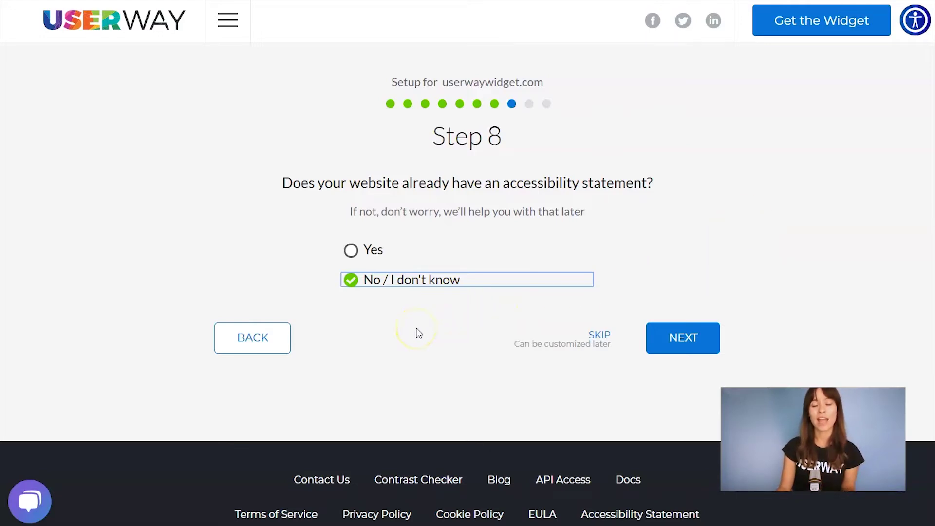
# Choose I'd like to learn more at the statement step and copy the Basic Script embed code.
pyautogui.click(683, 340)
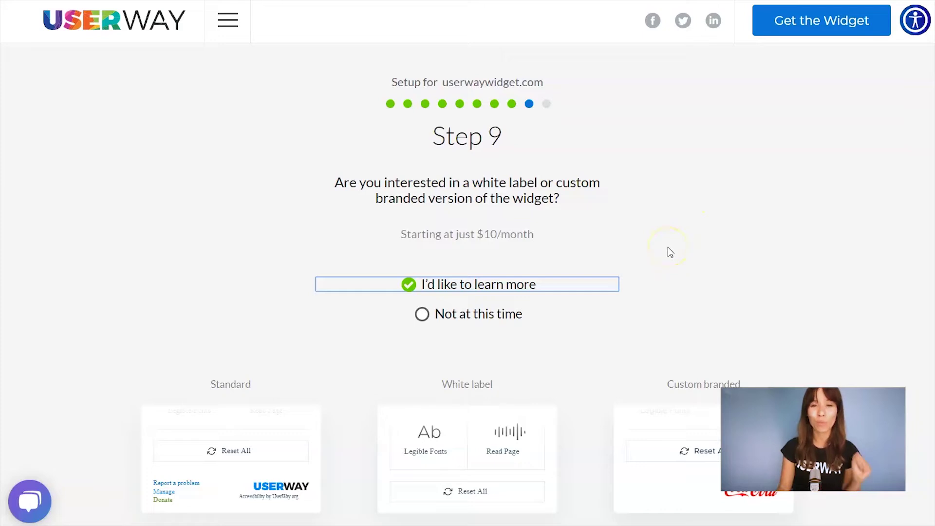
pyautogui.scroll(-4, 668, 250)
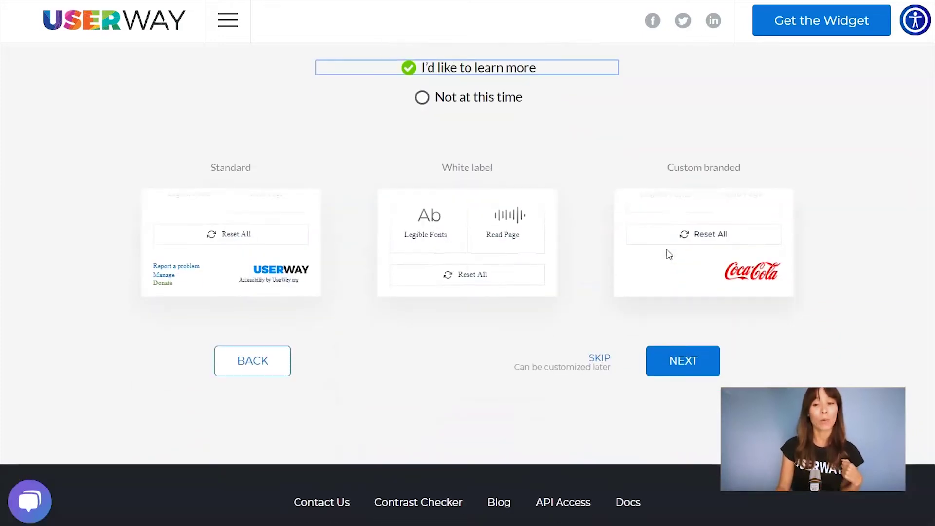
pyautogui.click(673, 373)
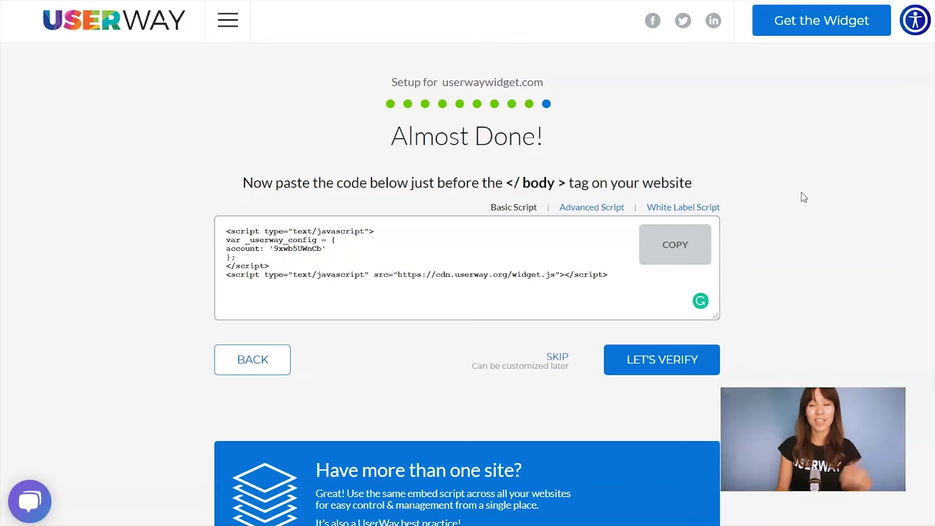
pyautogui.click(655, 249)
pyautogui.click(868, 260)
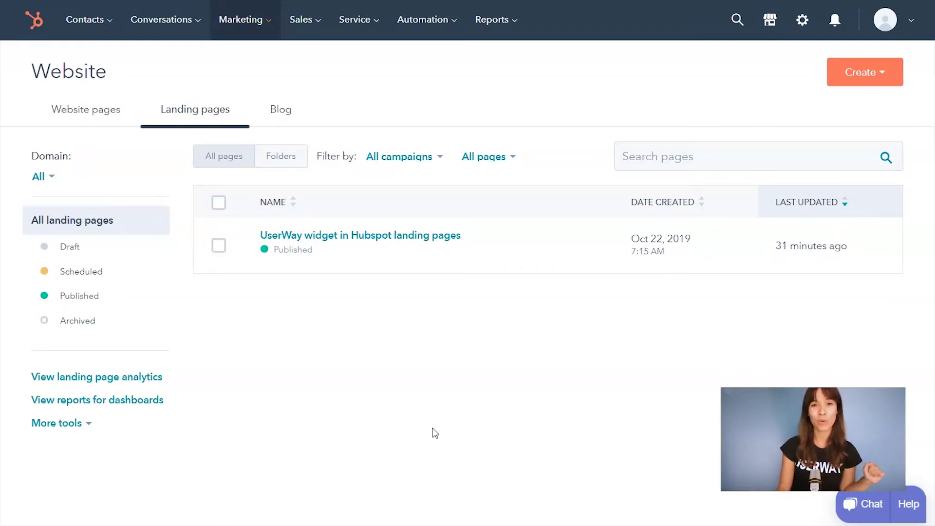
# Open the 'UserWay widget in Hubspot landing pages' landing page in the HubSpot editor.
pyautogui.click(365, 358)
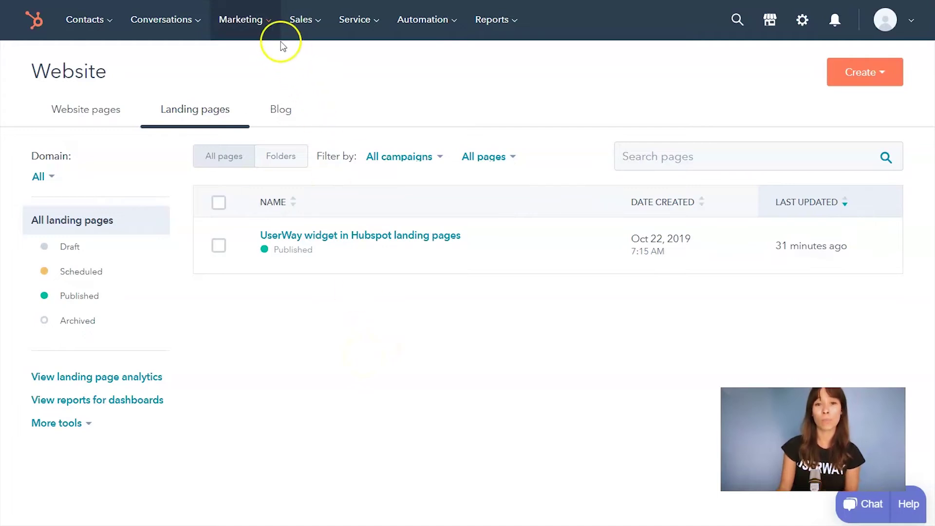
pyautogui.click(267, 32)
pyautogui.moveTo(267, 153)
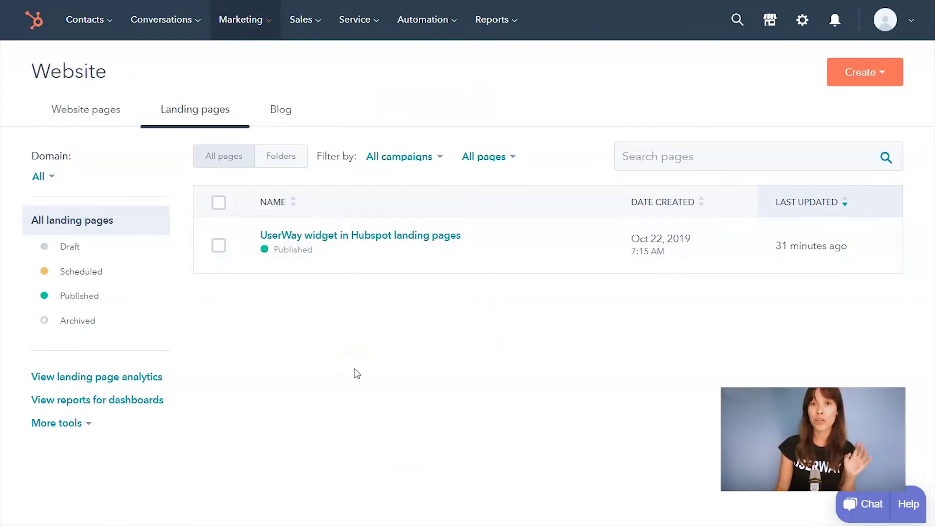
pyautogui.moveTo(413, 263)
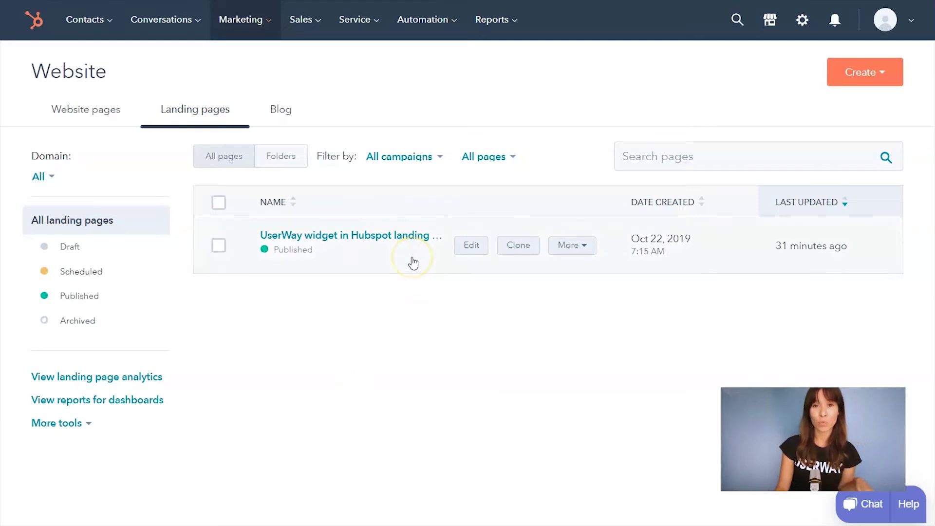
pyautogui.click(471, 247)
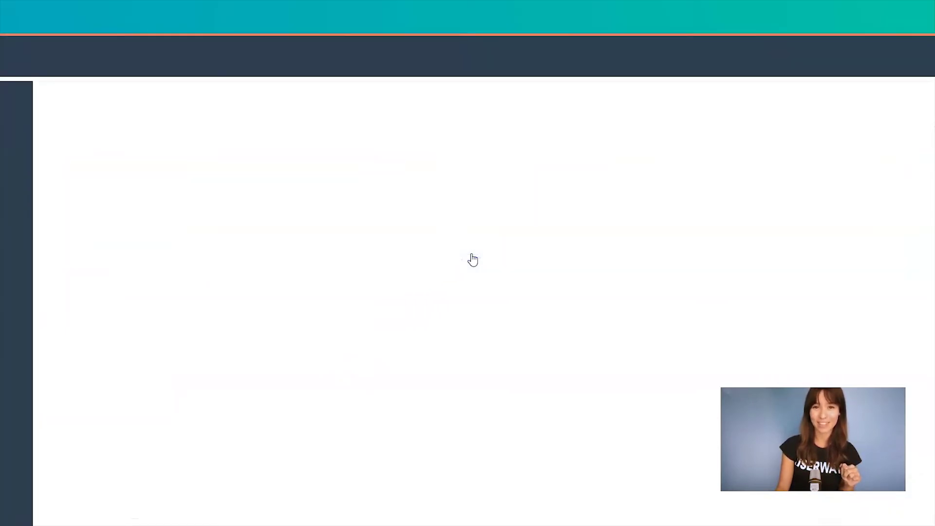
# Paste the UserWay script into Footer HTML under the page's Settings > Advanced Options.
pyautogui.click(445, 139)
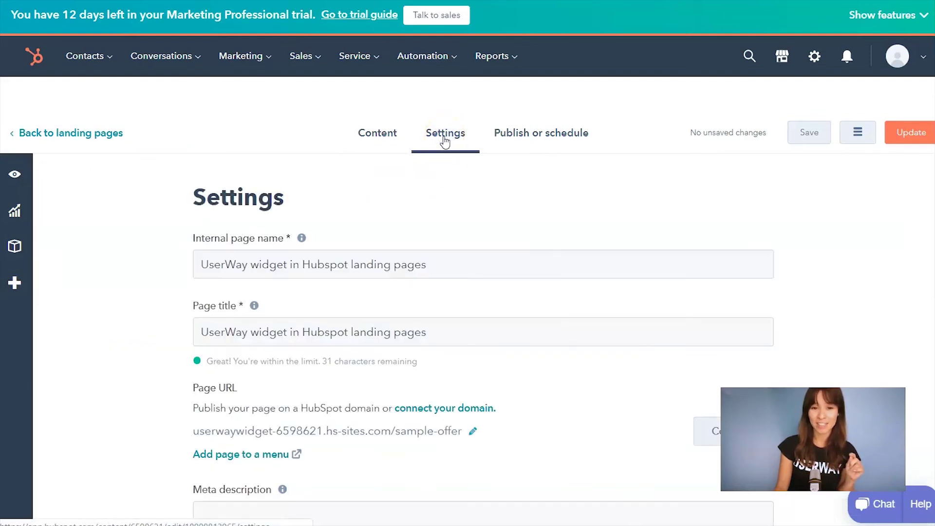
pyautogui.scroll(-8, 188, 239)
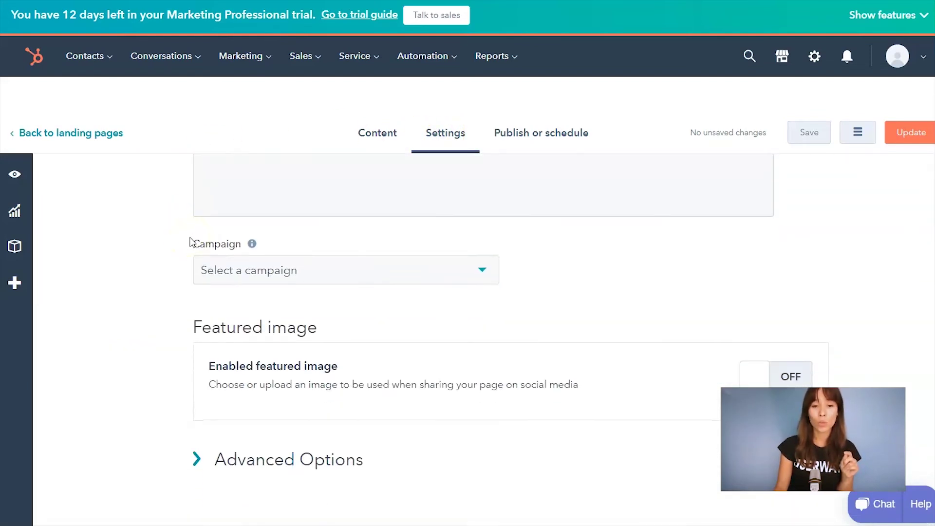
pyautogui.click(200, 461)
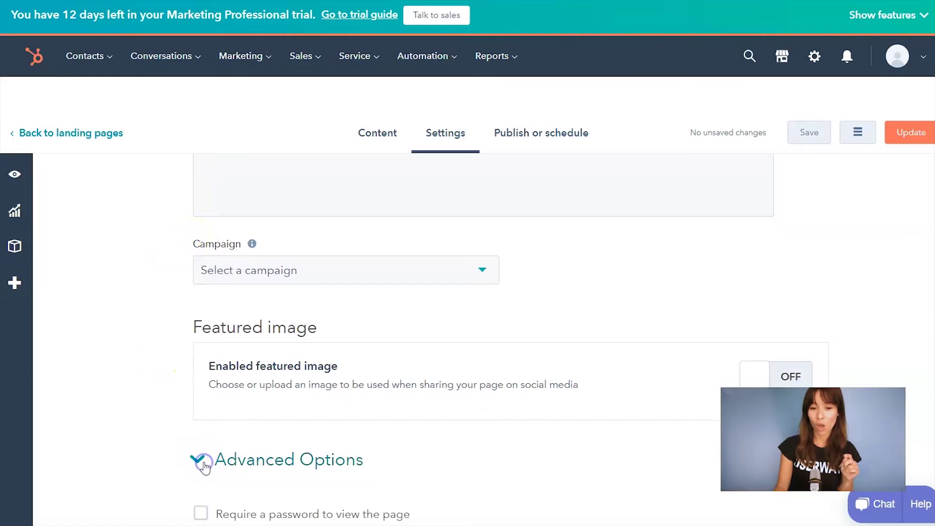
pyautogui.scroll(-9, 150, 337)
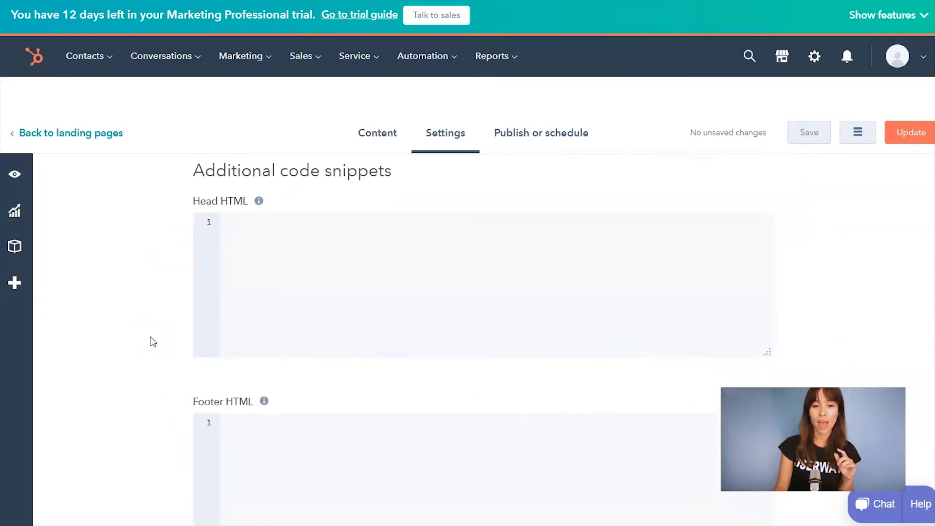
pyautogui.scroll(-3, 150, 337)
pyautogui.click(302, 320)
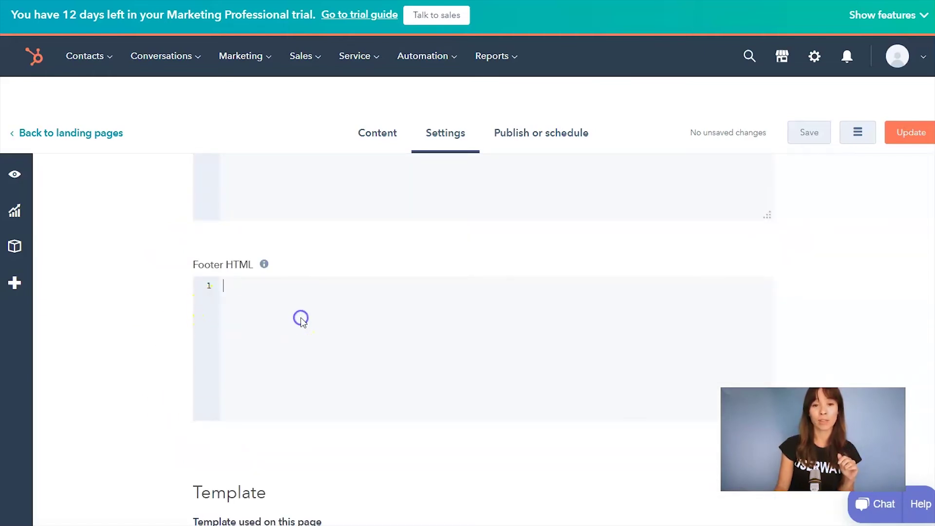
pyautogui.hotkey('ctrl', 'v')
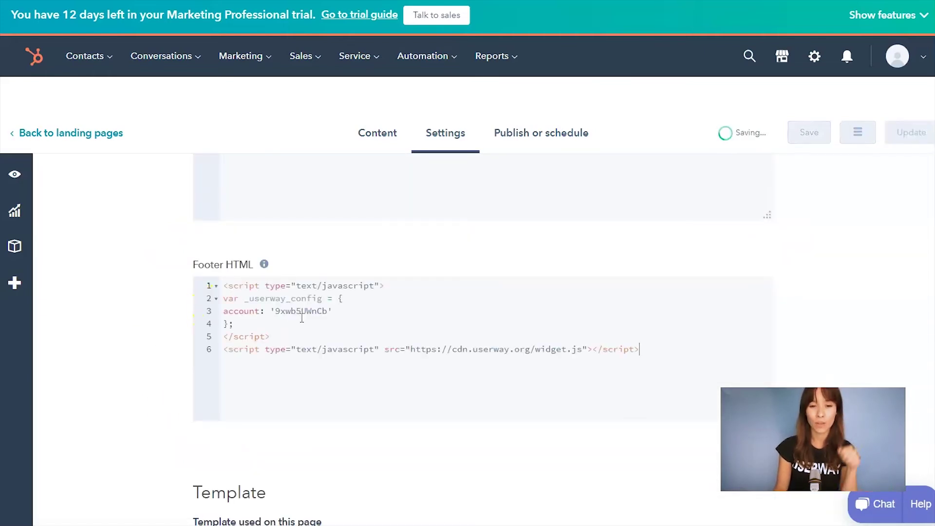
# Update the live landing page immediately and open its published URL.
pyautogui.click(899, 139)
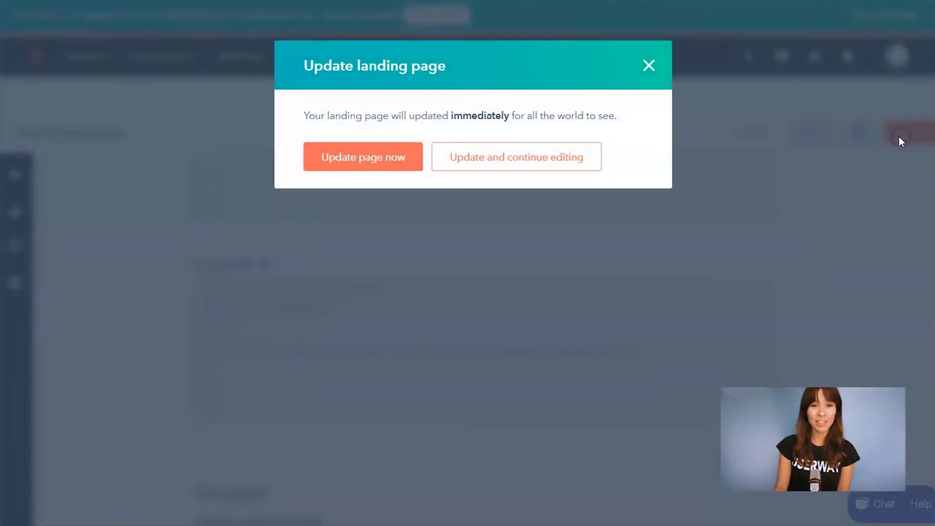
pyautogui.click(373, 151)
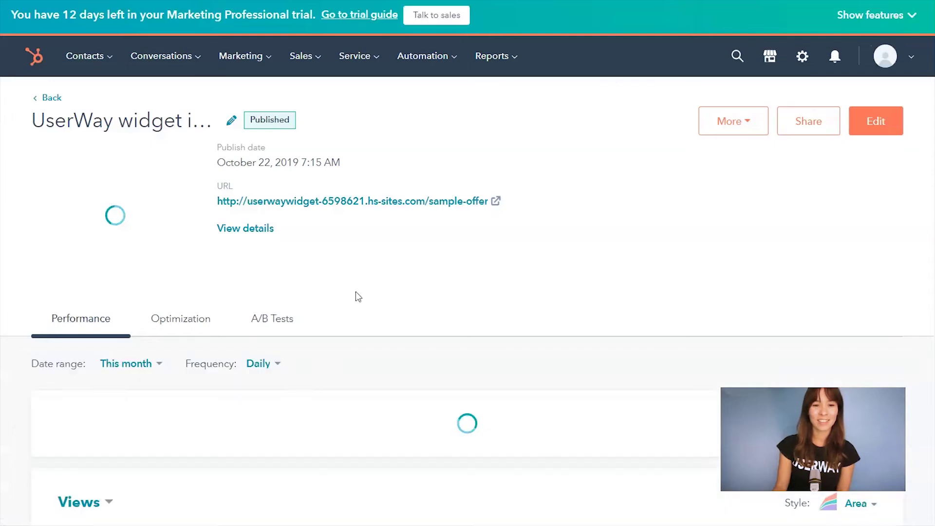
pyautogui.click(410, 201)
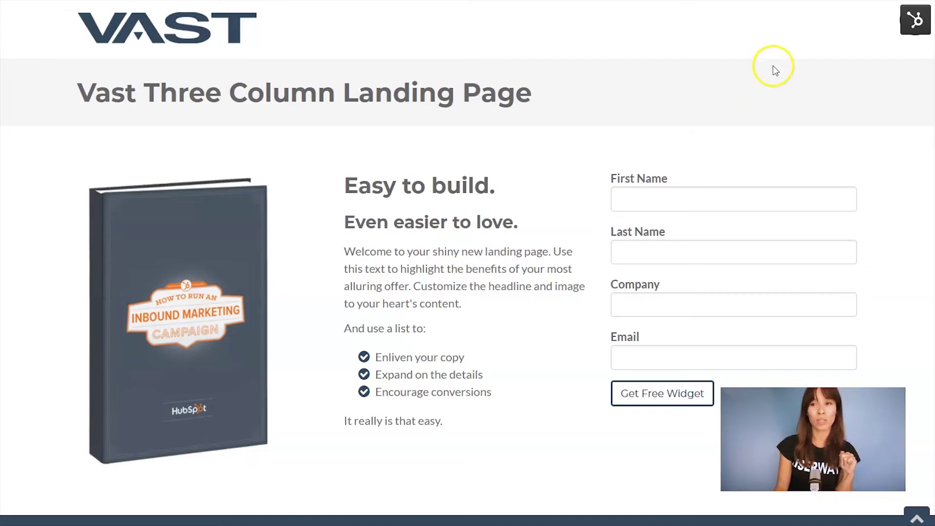
# Hide the HubSpot tools overlay and open the top-right accessibility widget menu.
pyautogui.click(916, 19)
pyautogui.click(856, 193)
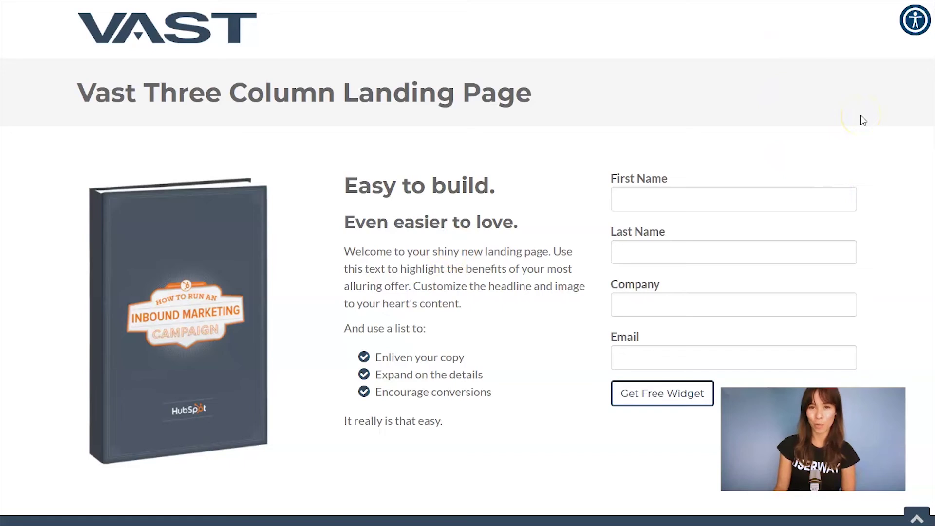
pyautogui.click(918, 25)
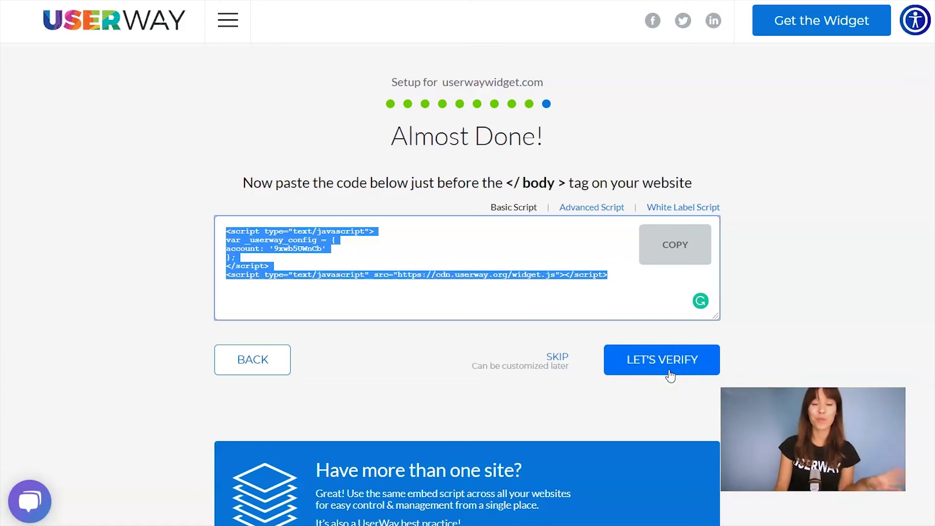
# Skip the Almost Done verification to reach the userwaywidget.com accessibility statement.
pyautogui.click(555, 363)
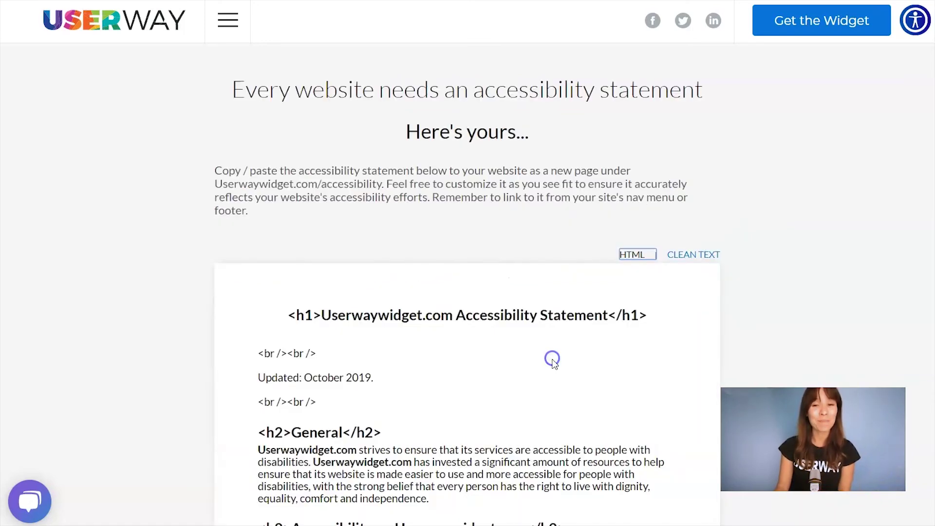